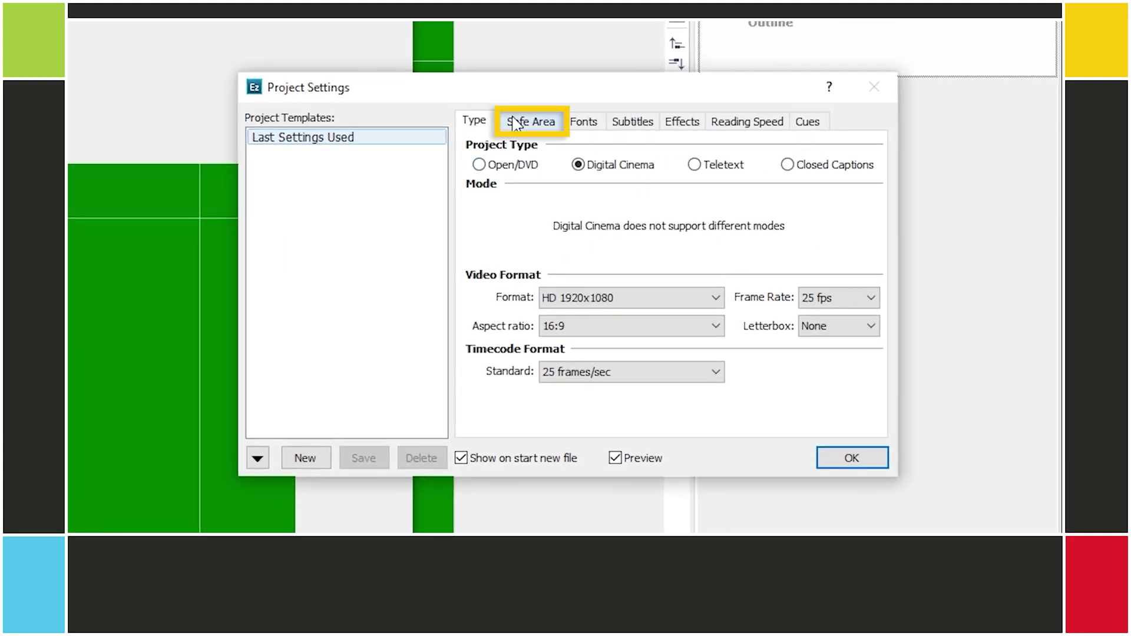
Step: Review the Safe Area limits (42 horizontal characters, 10% margins) and type a test line of 'a's
click(515, 124)
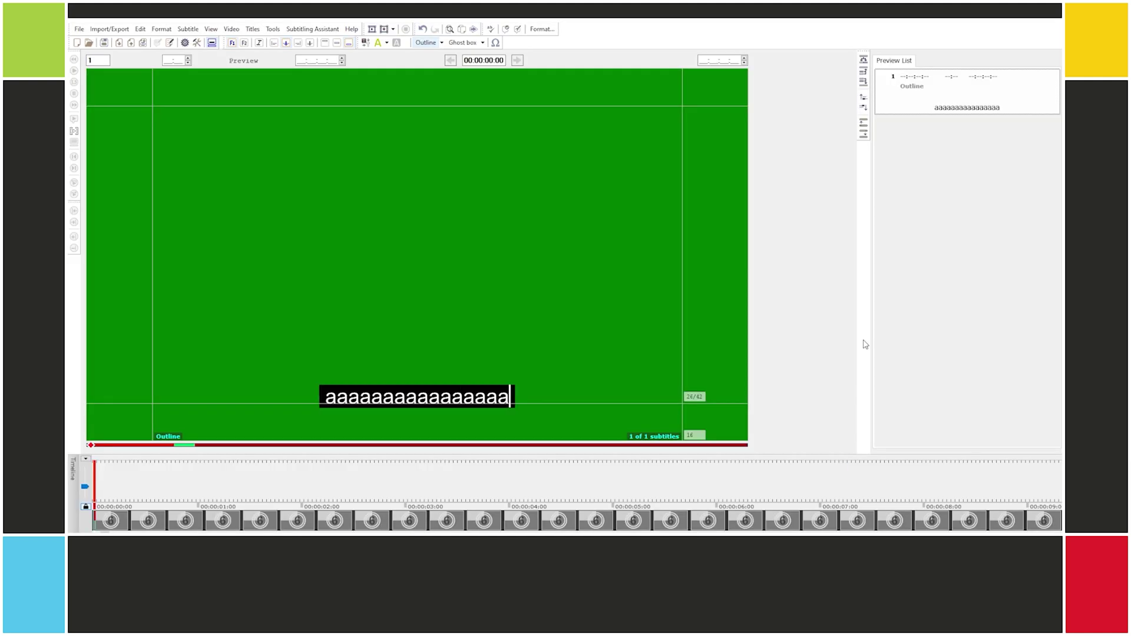
text(aaaaaaaa)
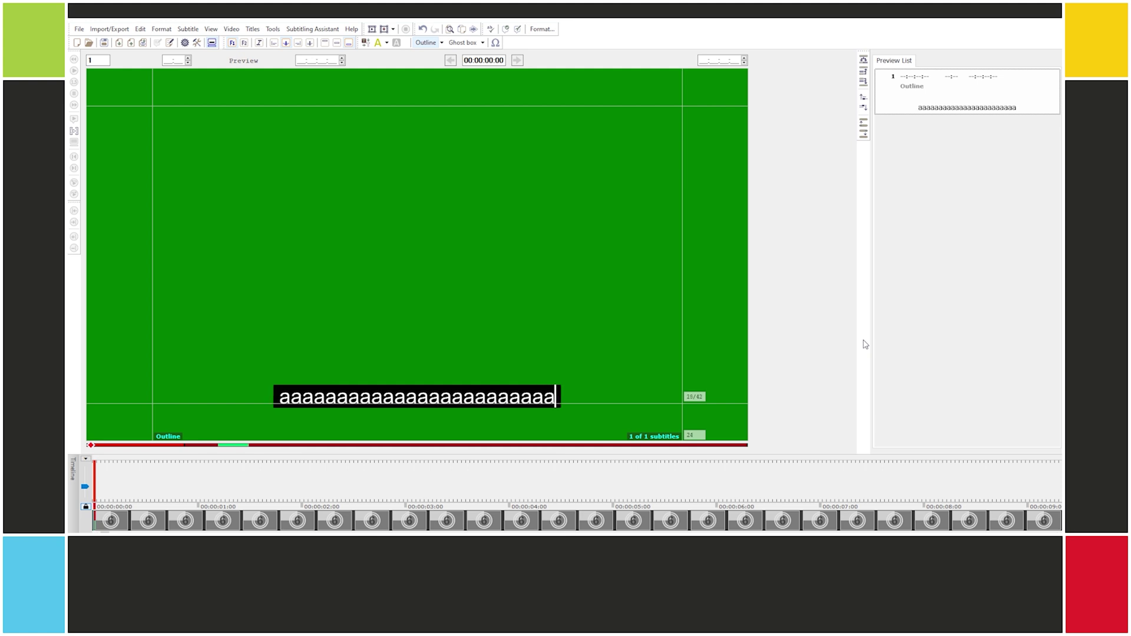
text(aaaaaaaaaaaaa)
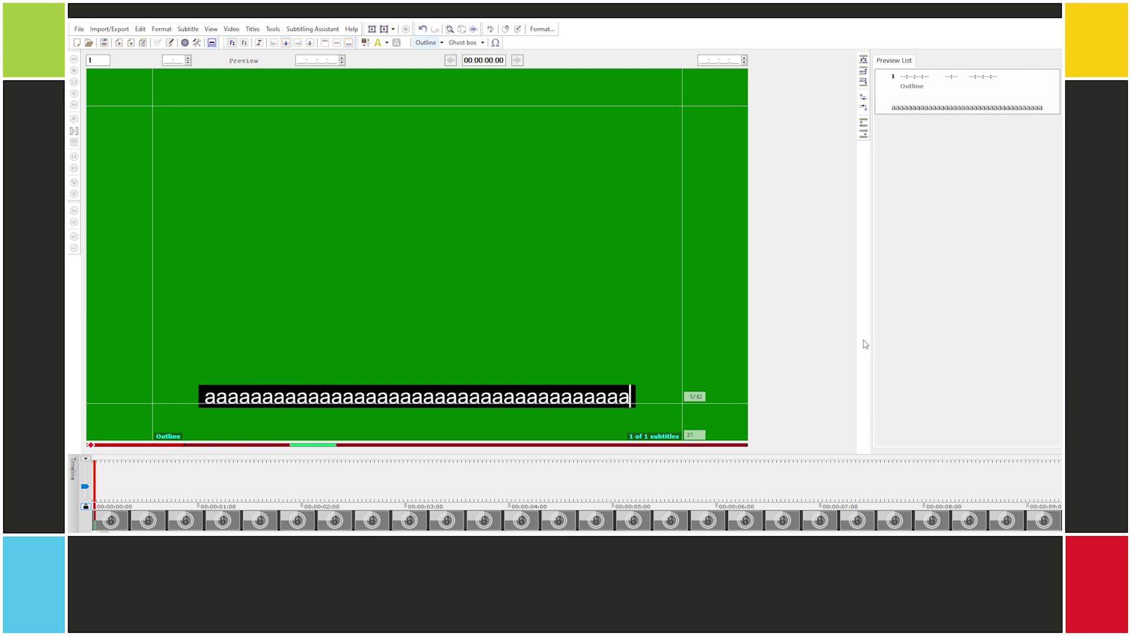
text(aaaaaaaaaaaa)
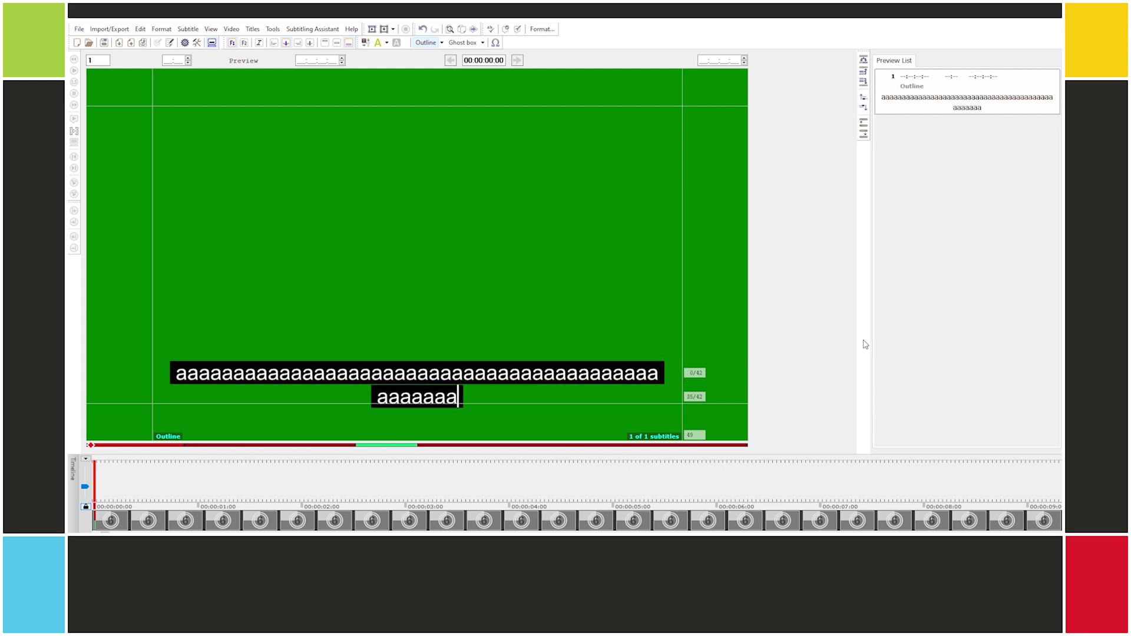
text(aaaaaaa)
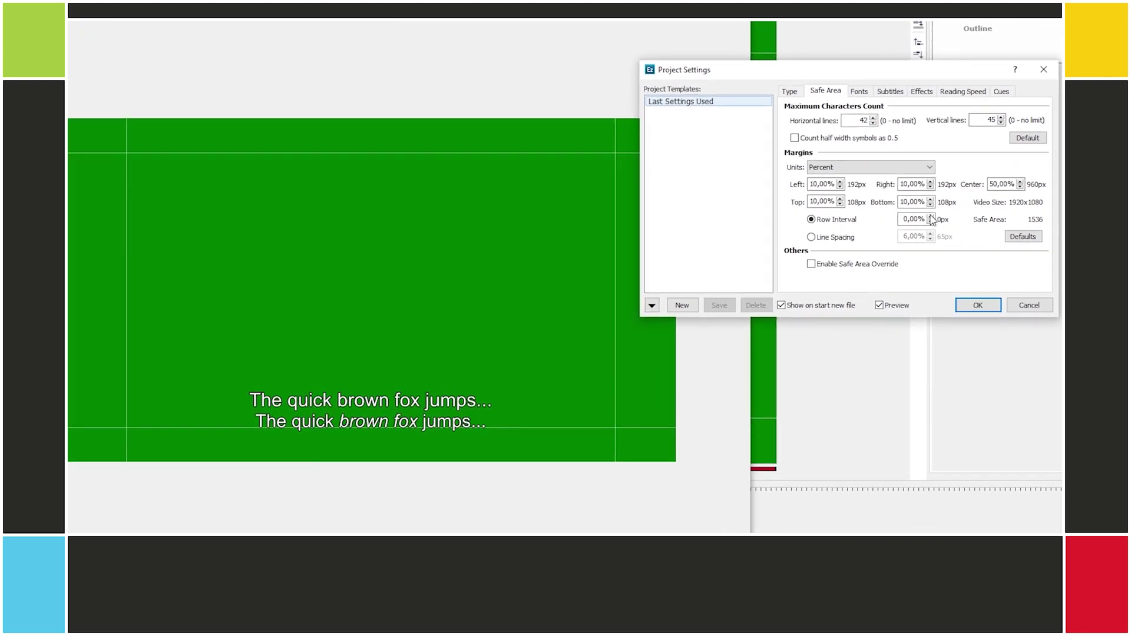
Step: Raise and lower the Row Interval, leaving it at 0%, then move to Fonts
click(931, 216)
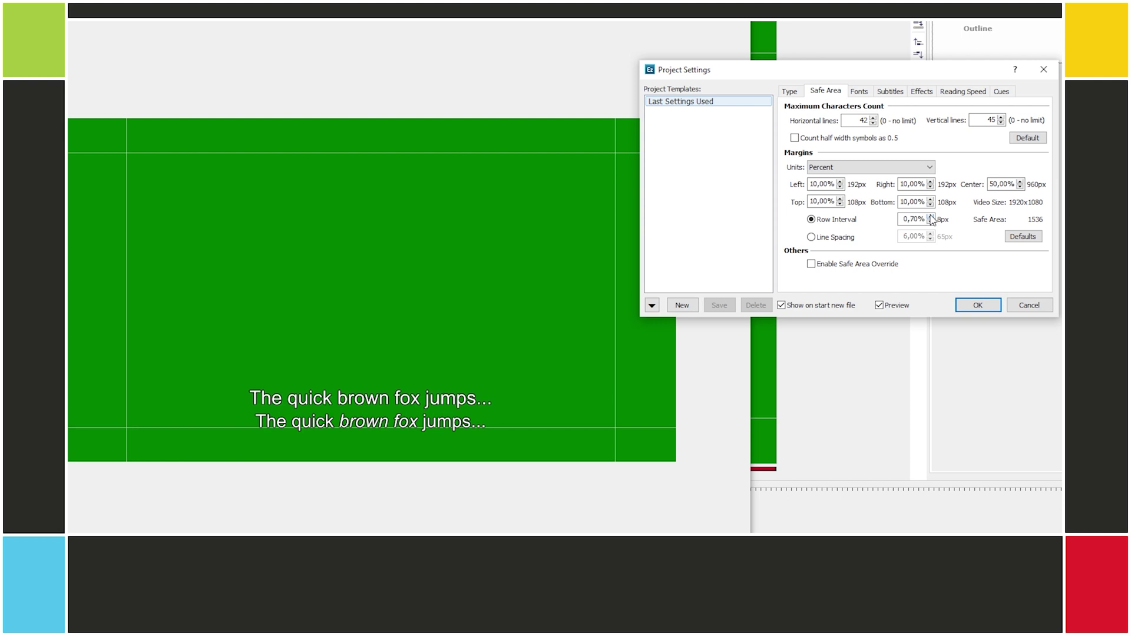
click(931, 223)
click(931, 222)
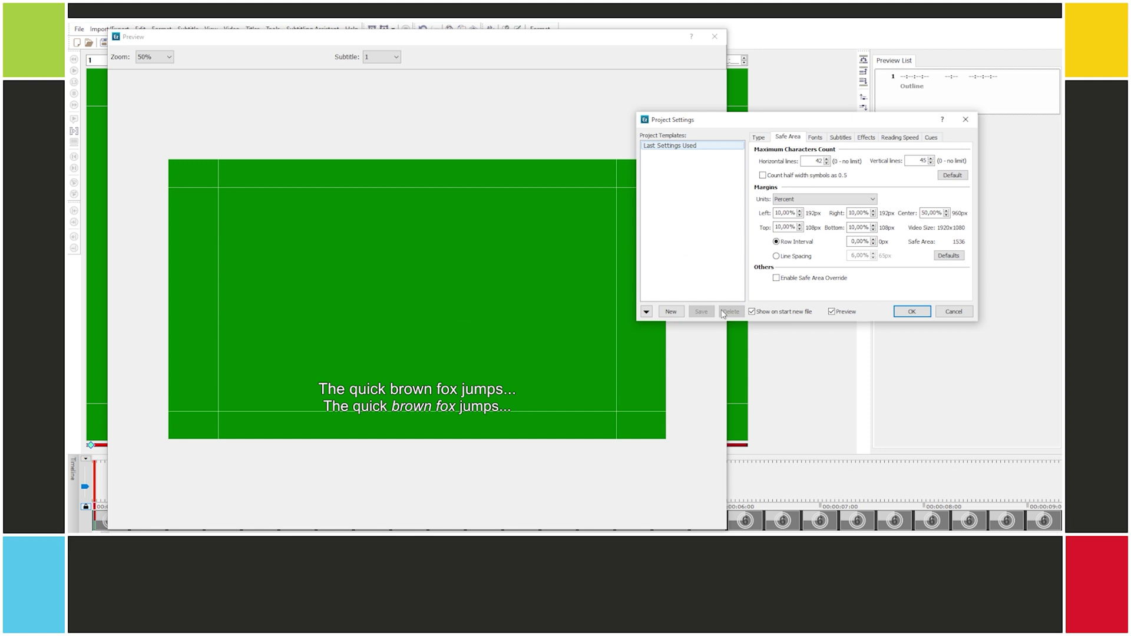
click(816, 137)
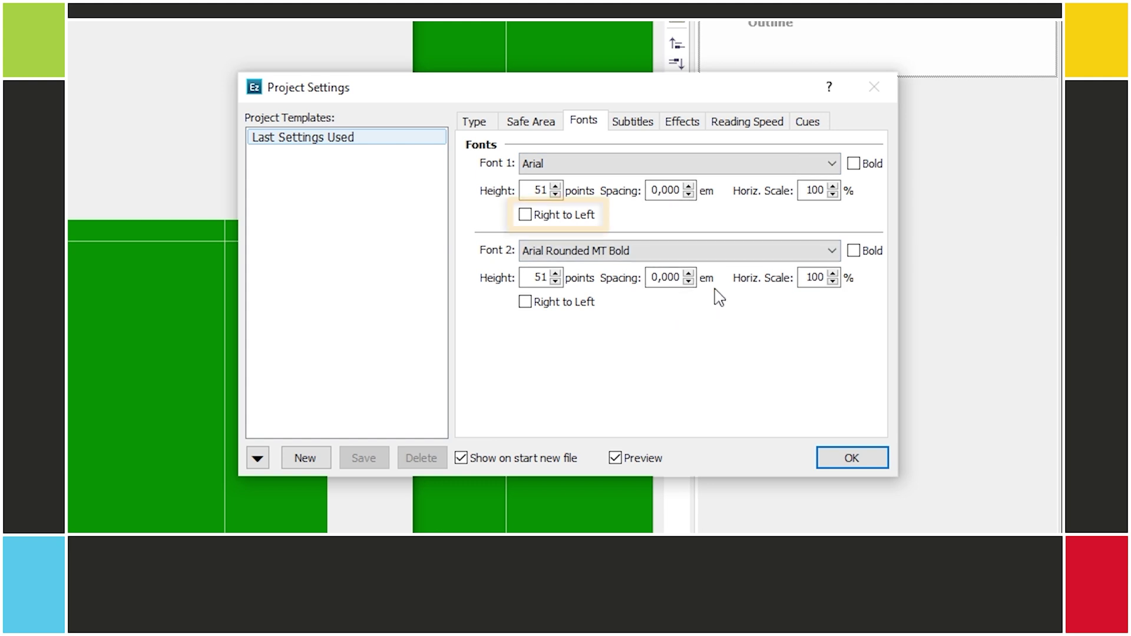
Step: On the Subtitles settings, keep the input language as Inglês (Estados Unidos)
click(622, 124)
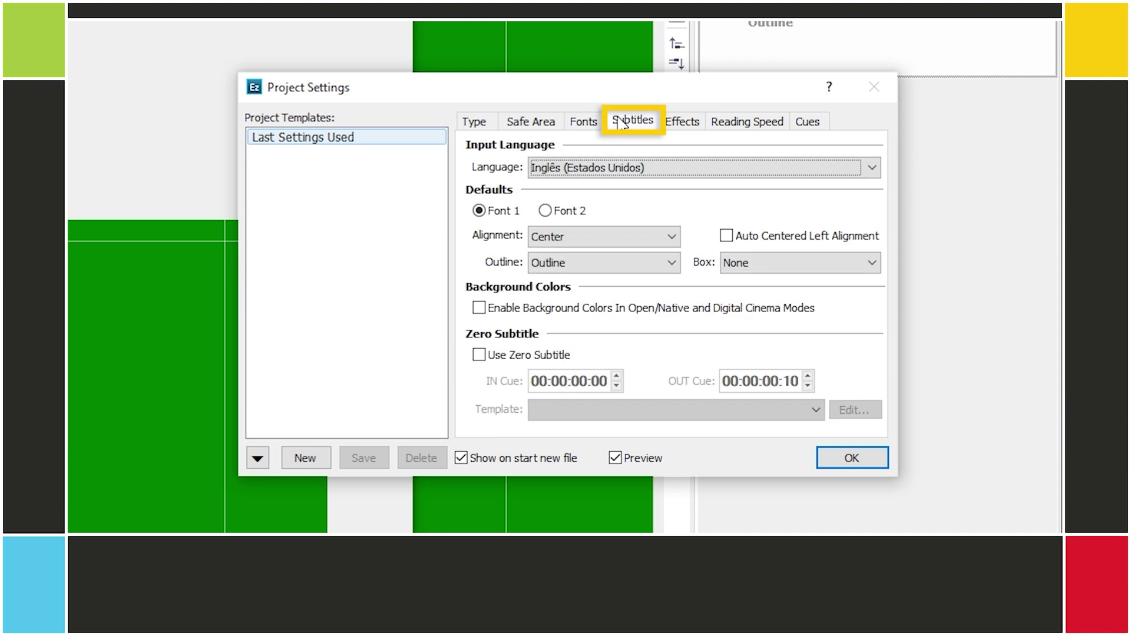
click(599, 168)
click(598, 167)
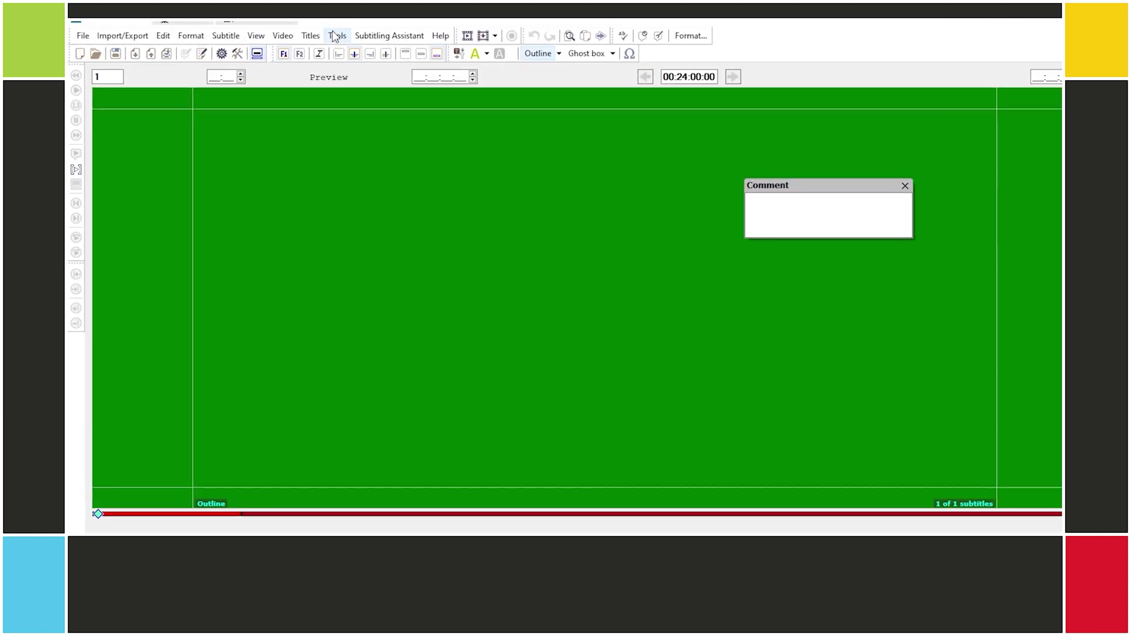
Step: Reopen the input language setting via Tools > Language > Set Language
click(273, 29)
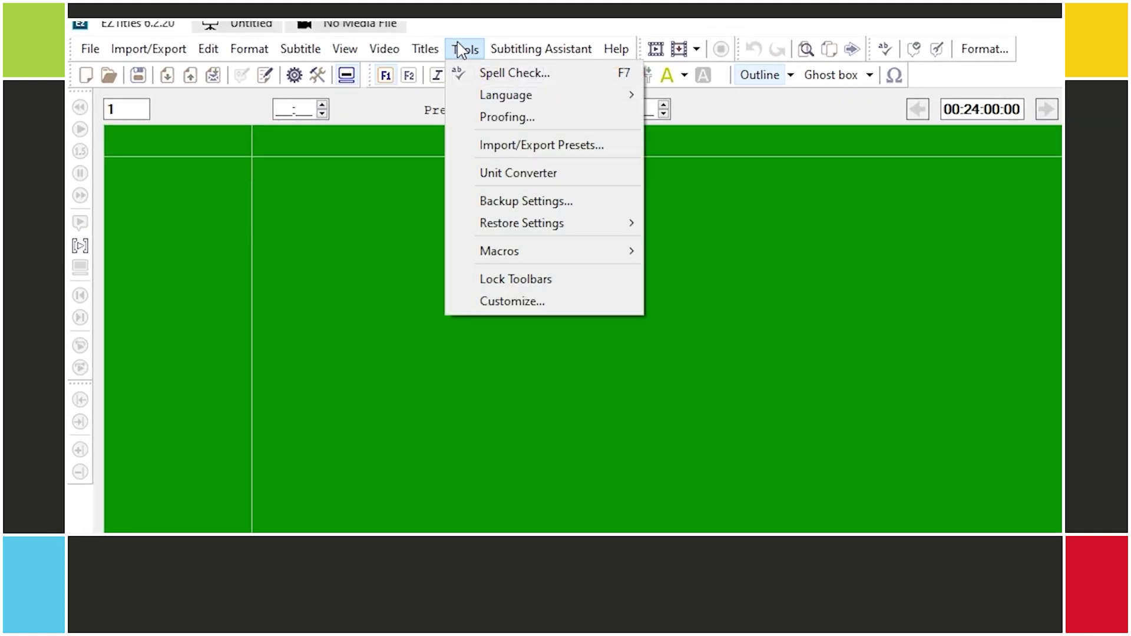
mouse_move(505, 99)
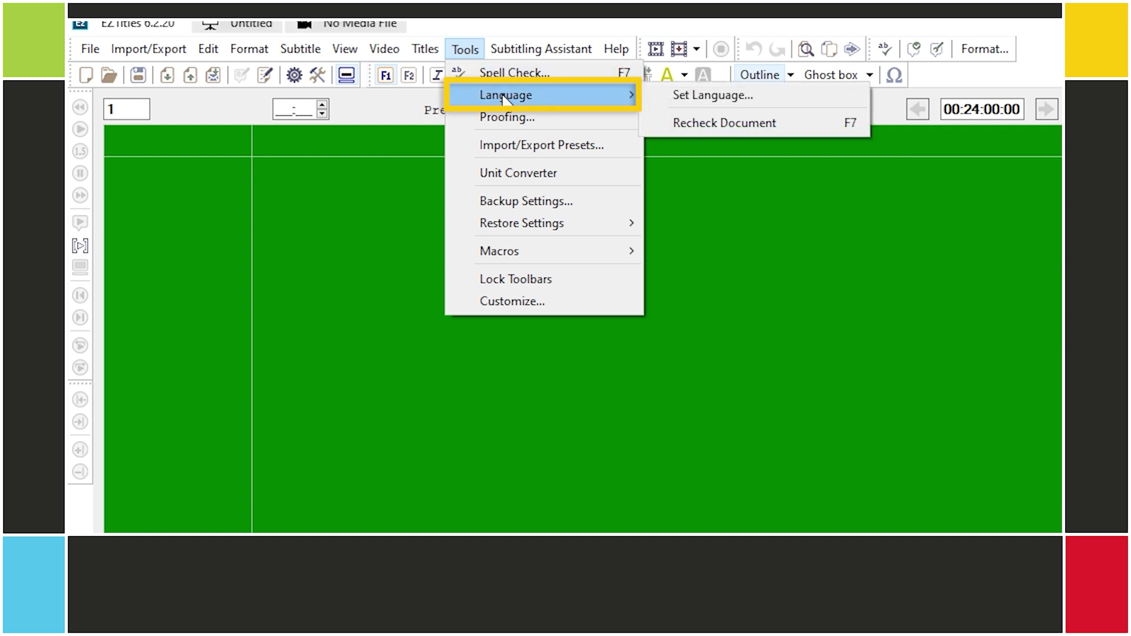
click(678, 94)
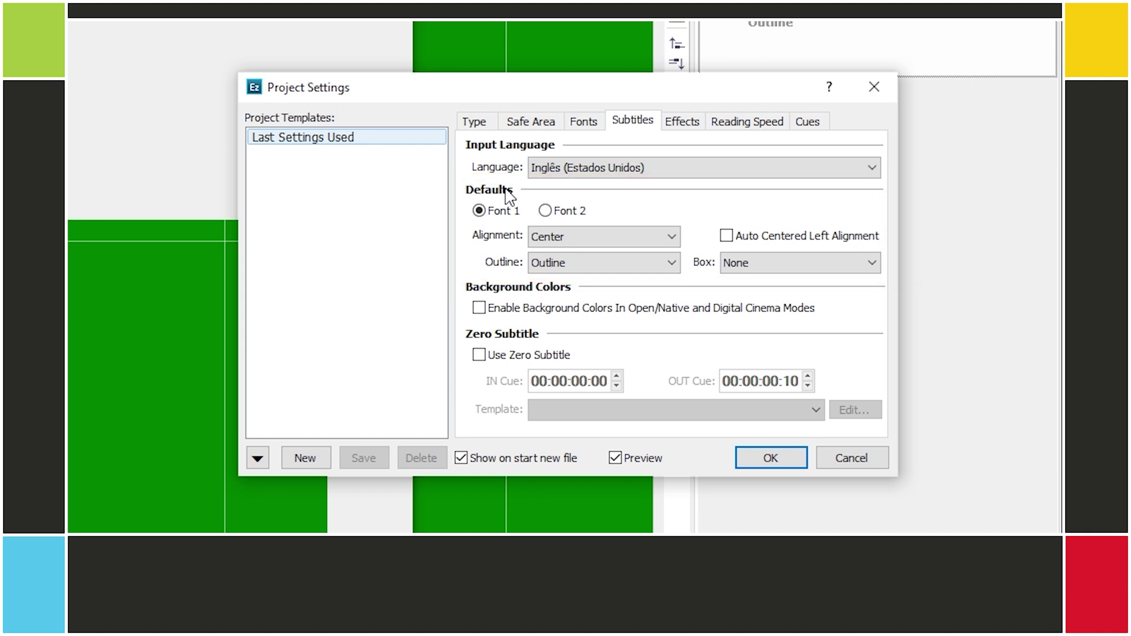
Step: Try left, centre, centred-left and right alignment, then prefix the first line with a dash
click(548, 239)
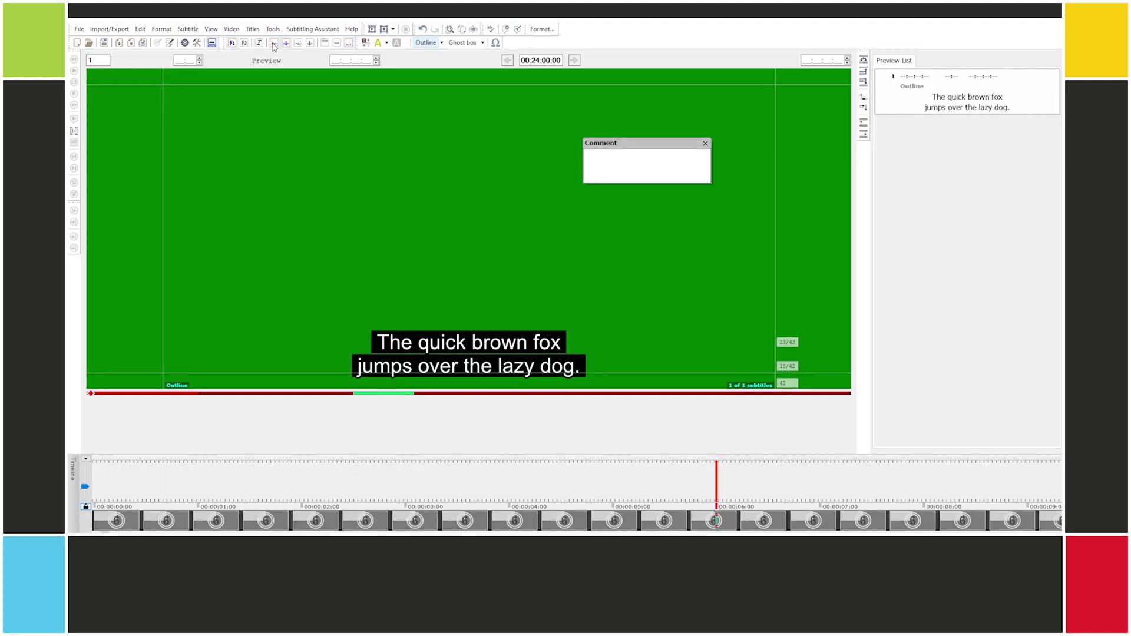
click(274, 44)
click(286, 43)
click(309, 44)
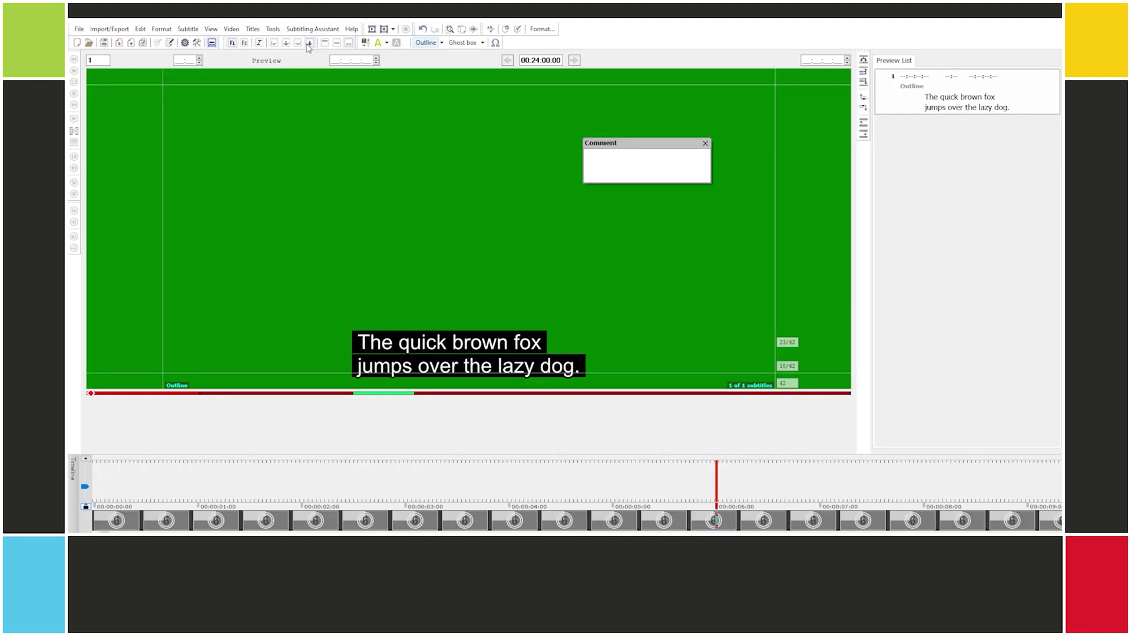
click(298, 43)
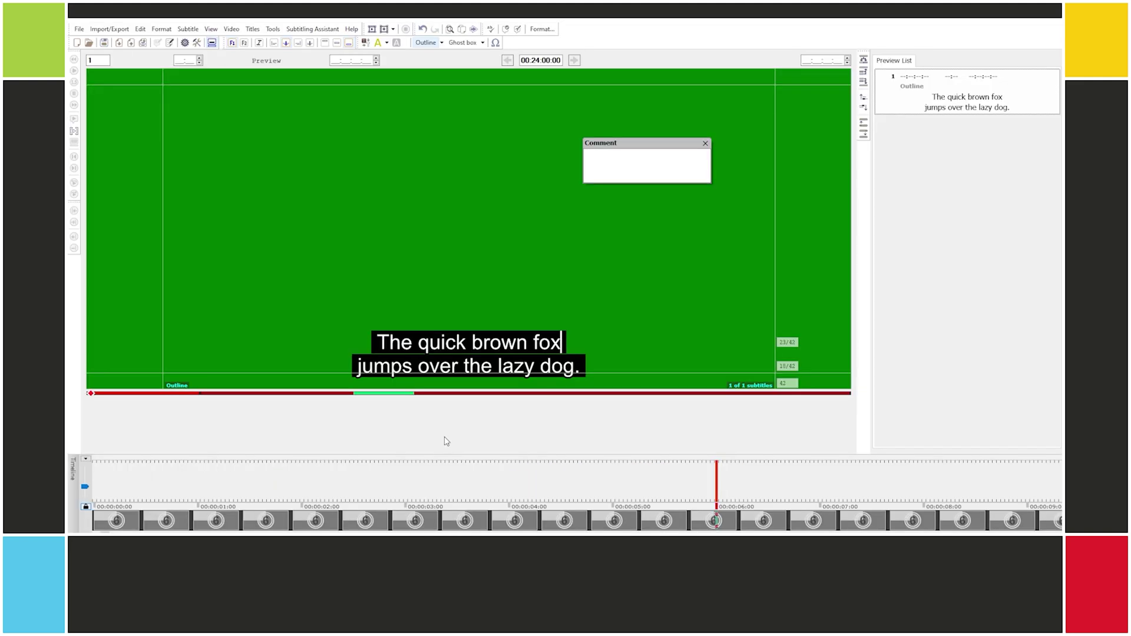
key(Home)
text(-)
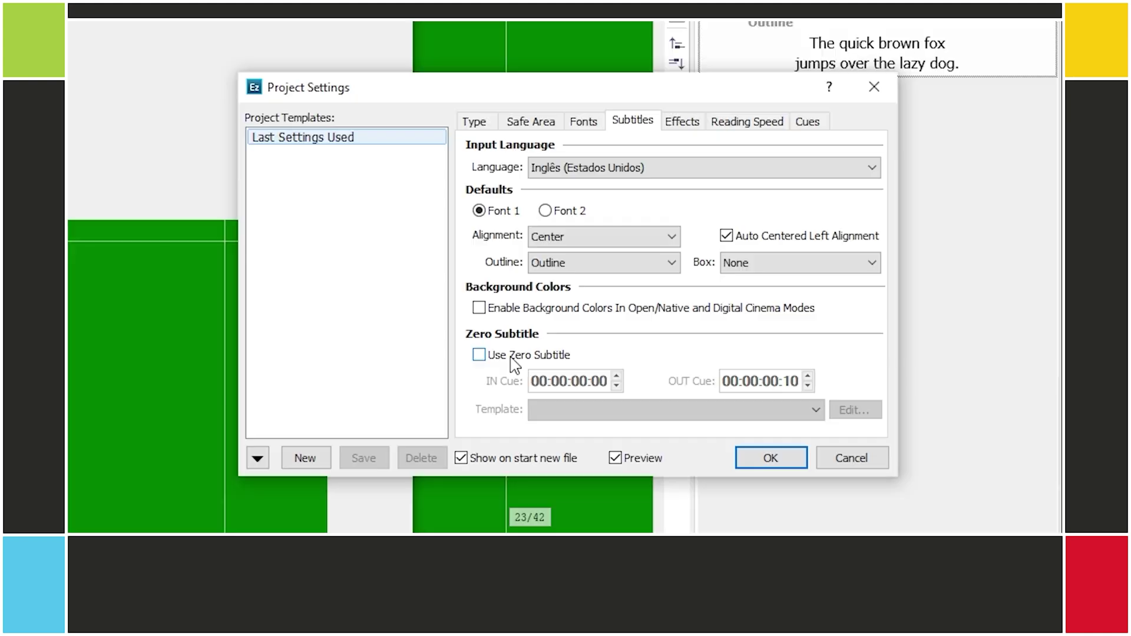
Step: Enable Use Zero Subtitle (00:00:00:00 to 00:00:00:10) and apply, accepting the undo-history warning
click(482, 356)
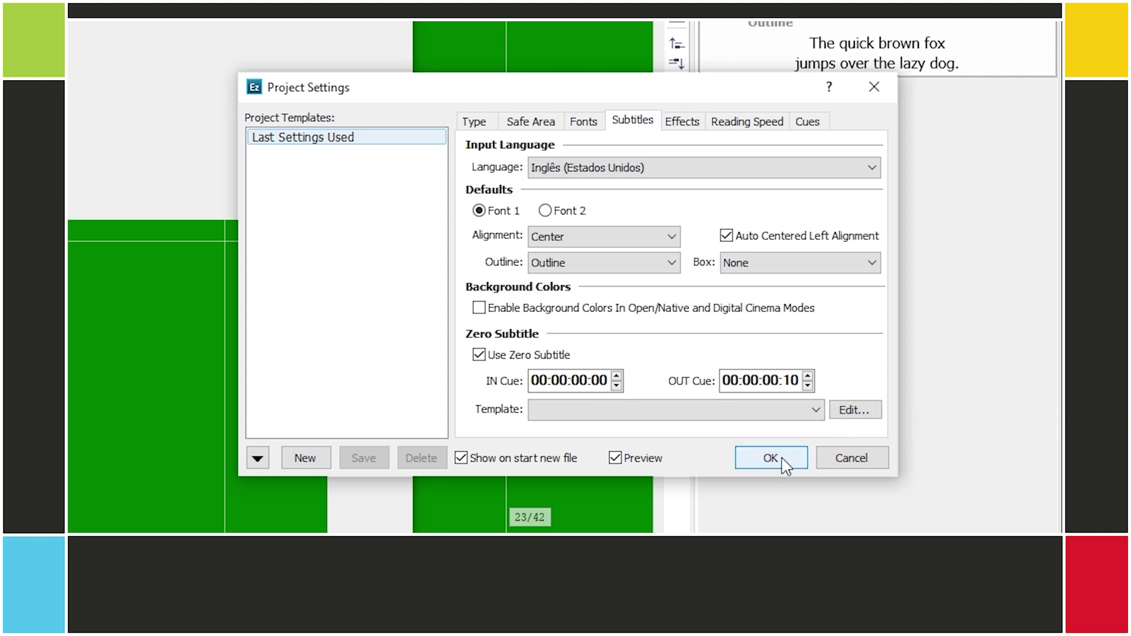
click(785, 465)
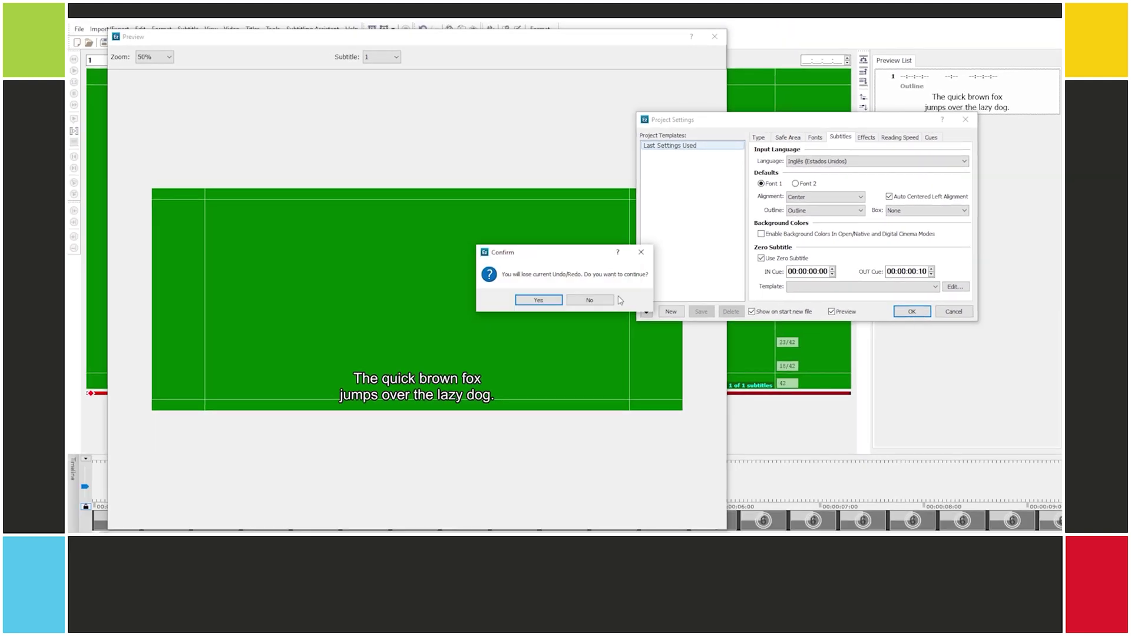
click(539, 300)
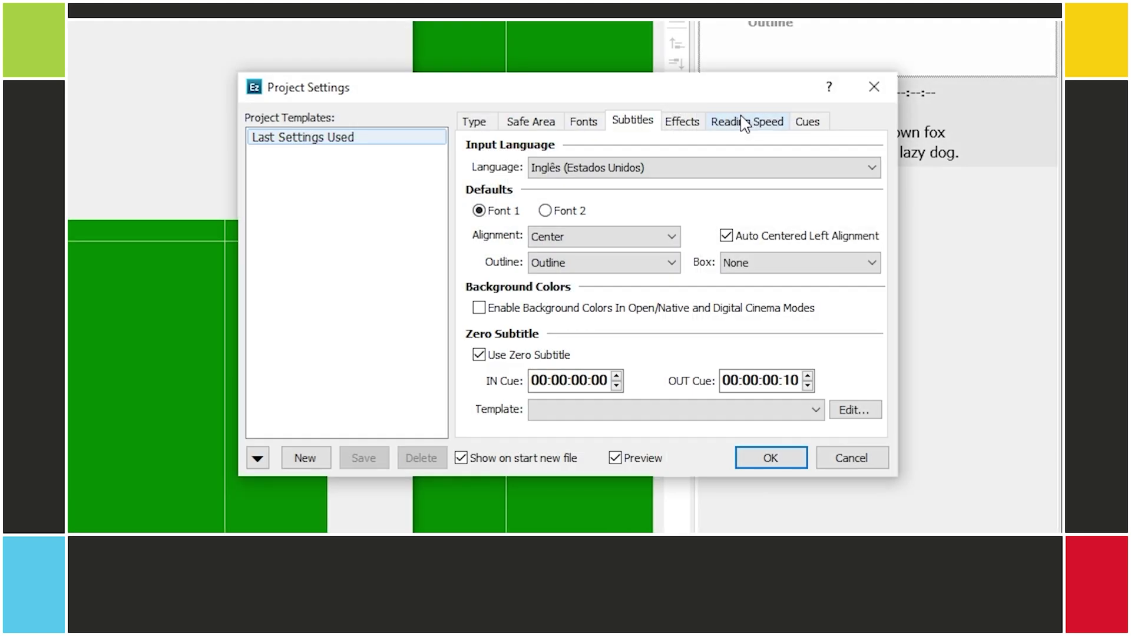
Step: Keep reading speed in characters per second with cps limits; shorten subtitle 8 to end at 00:00:23:14
click(742, 119)
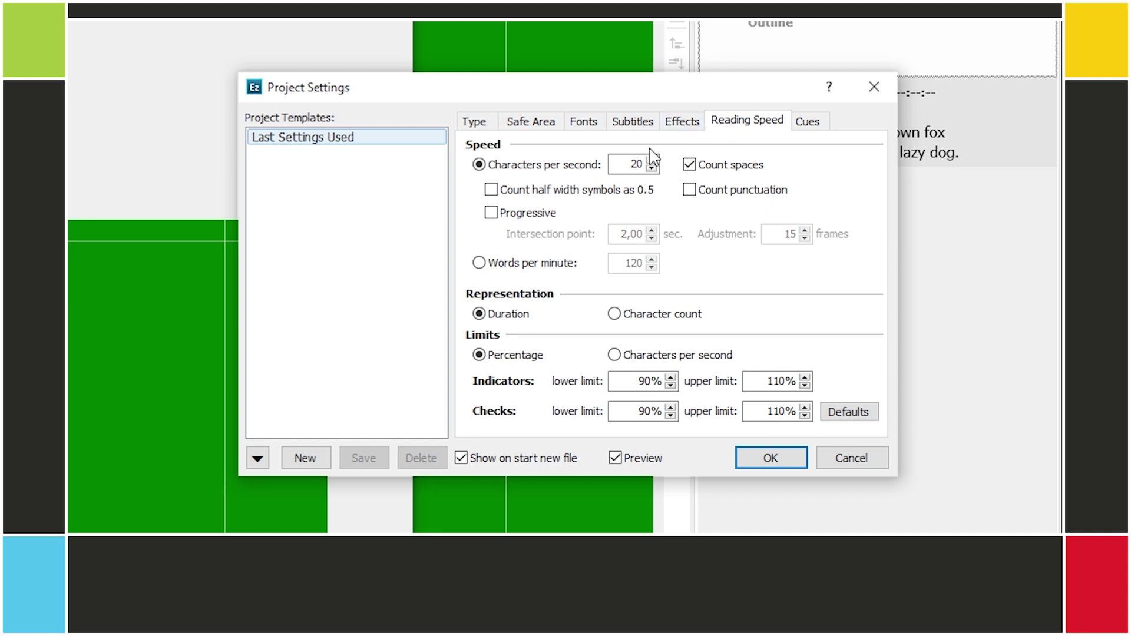
click(520, 267)
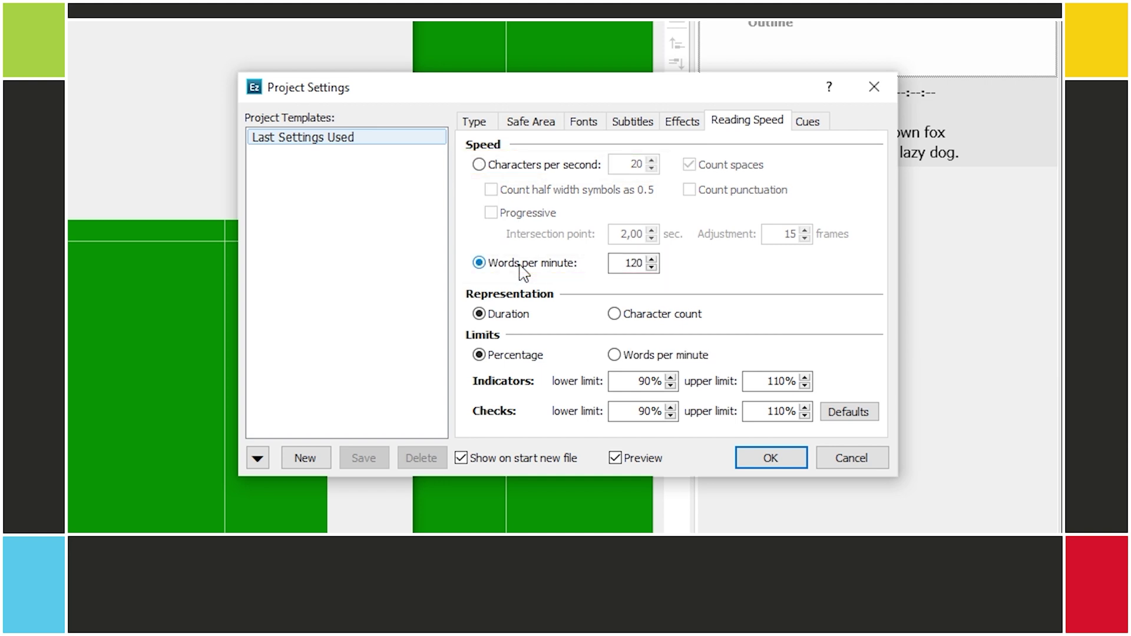
click(523, 168)
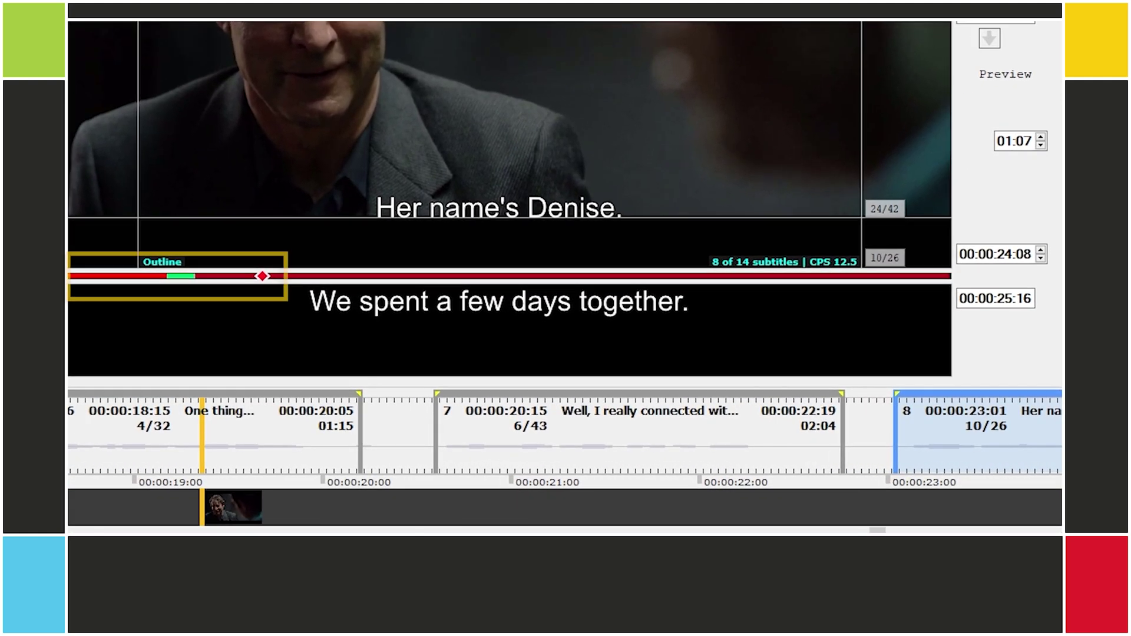
drag(1129, 448, 995, 448)
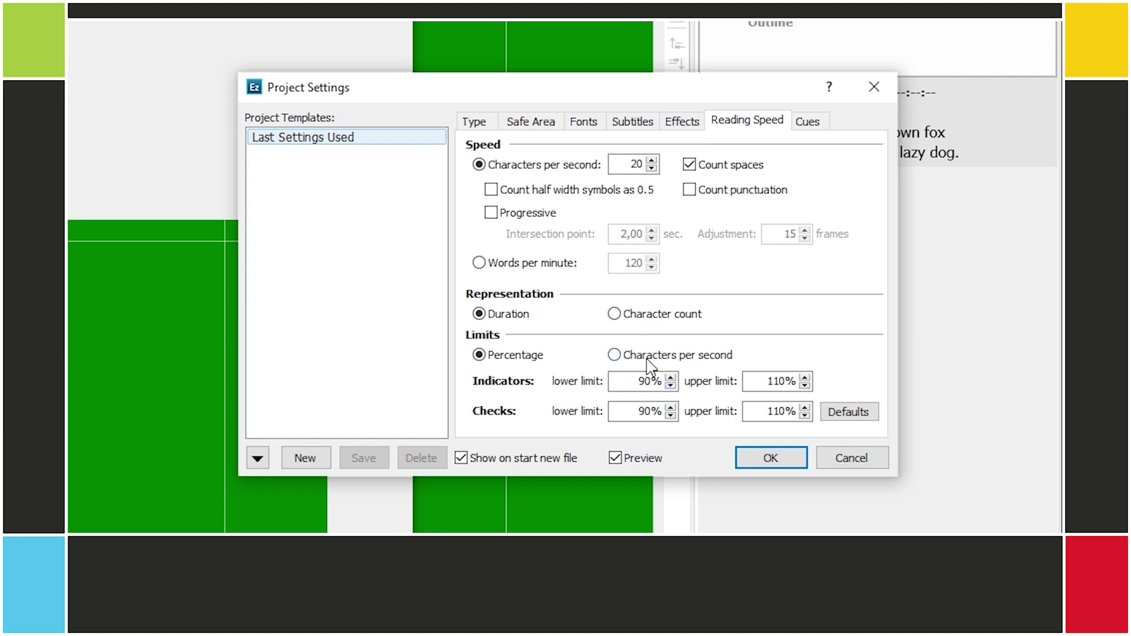
click(650, 367)
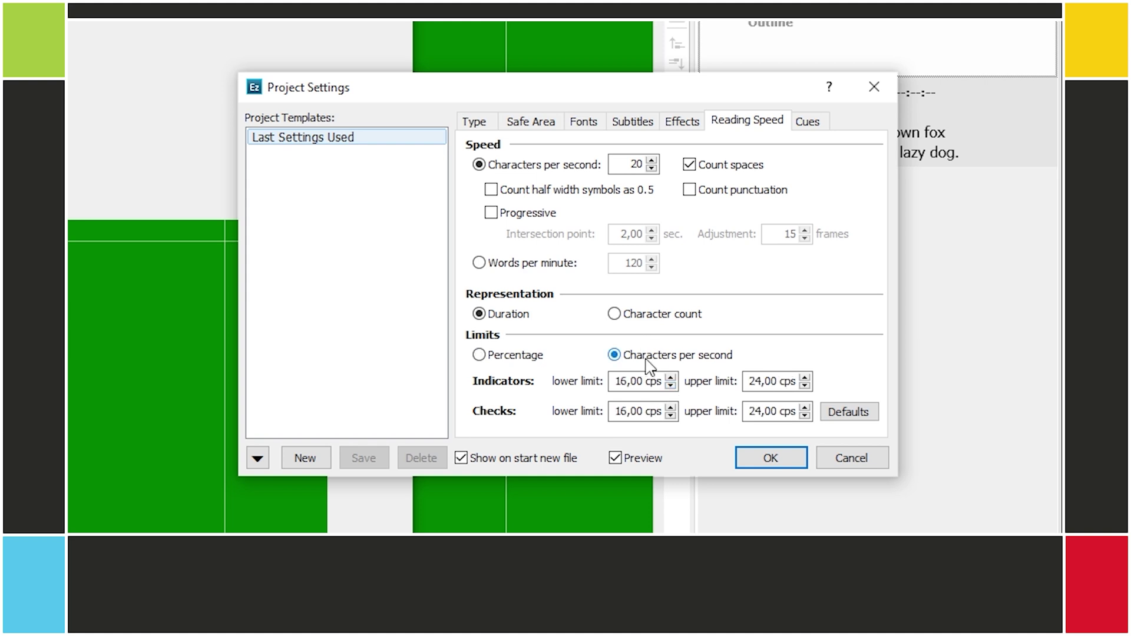
click(820, 125)
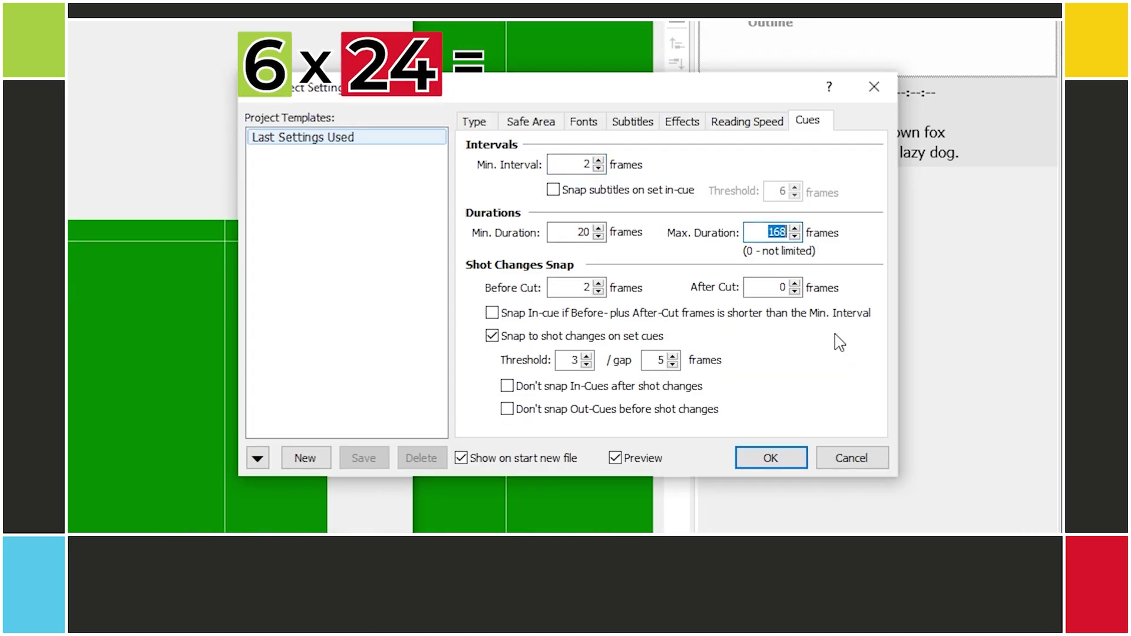
Step: Set Max. Duration to 144 frames and save it as Template 1 in Group 1
text(144)
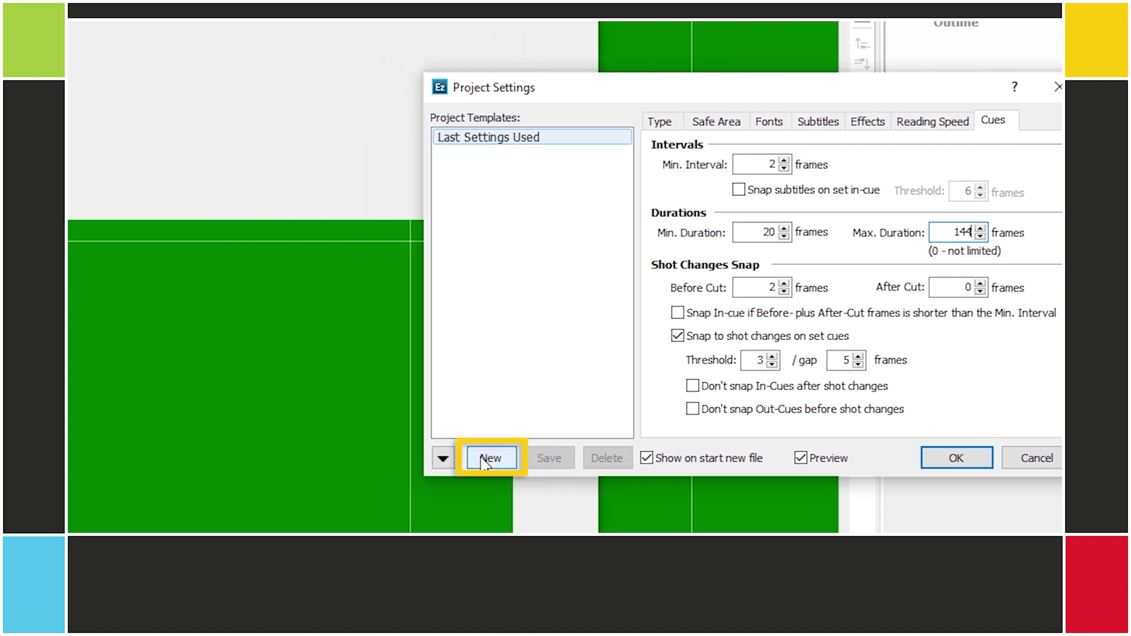
click(298, 460)
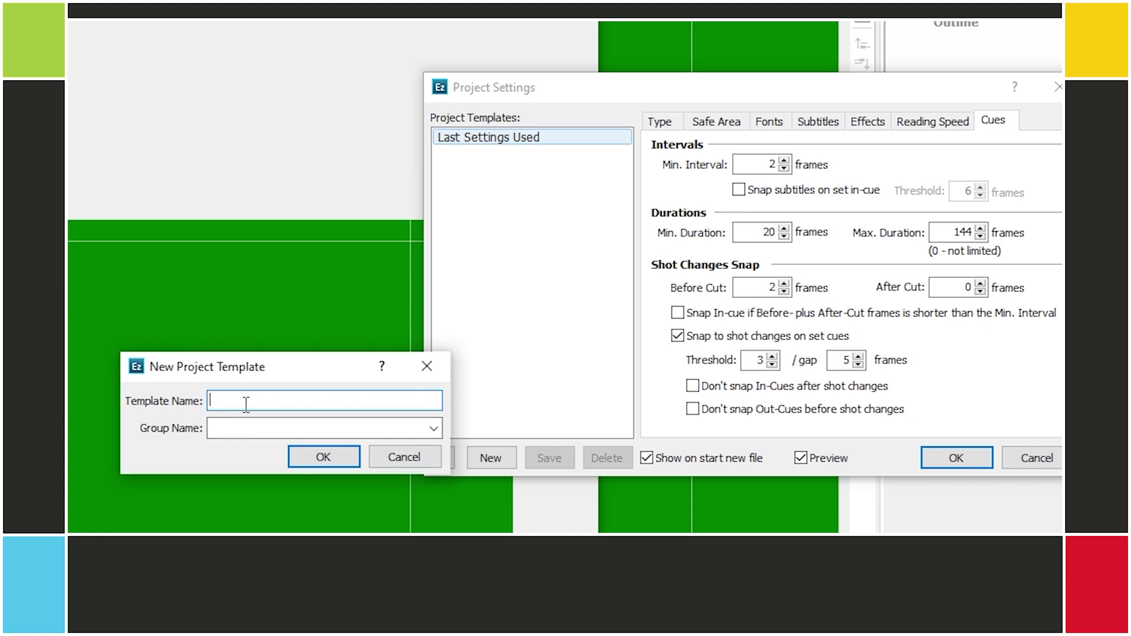
text(Template 1)
key(Tab)
text(Group 1)
key(Return)
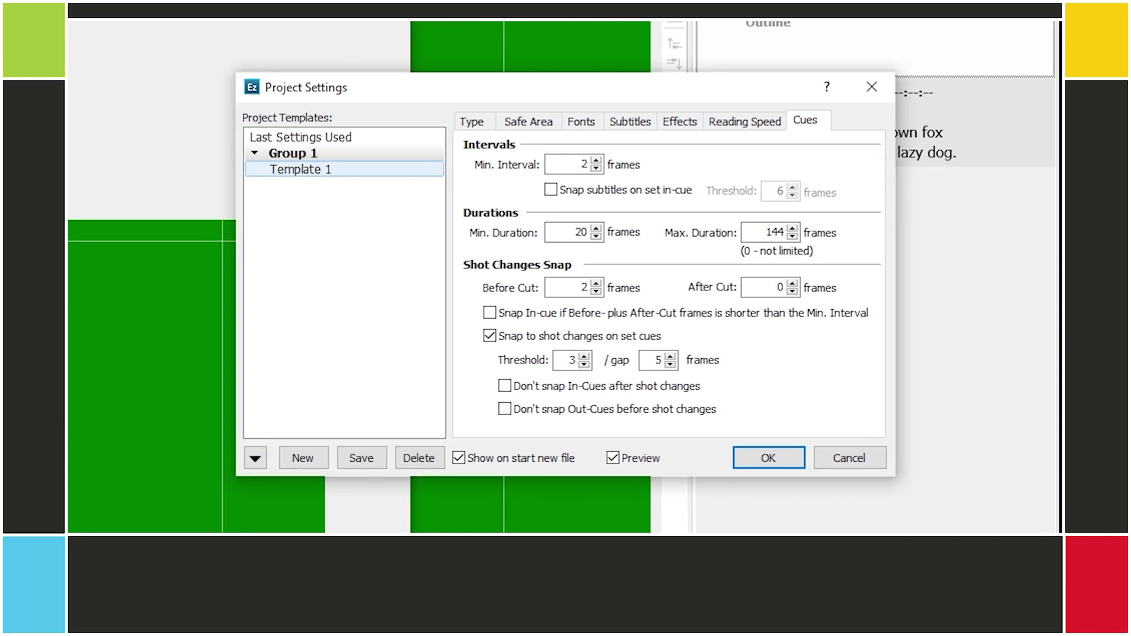
click(331, 171)
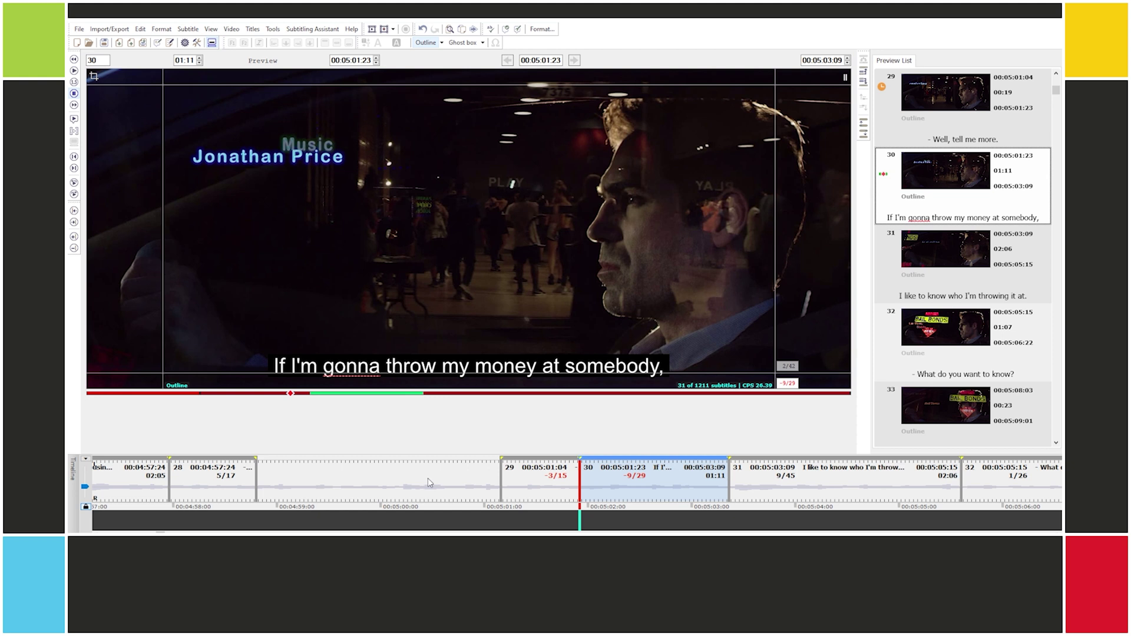
Step: Jump playback to 00:05:02:06 and inspect subtitle 29's minimum-duration warning
click(615, 484)
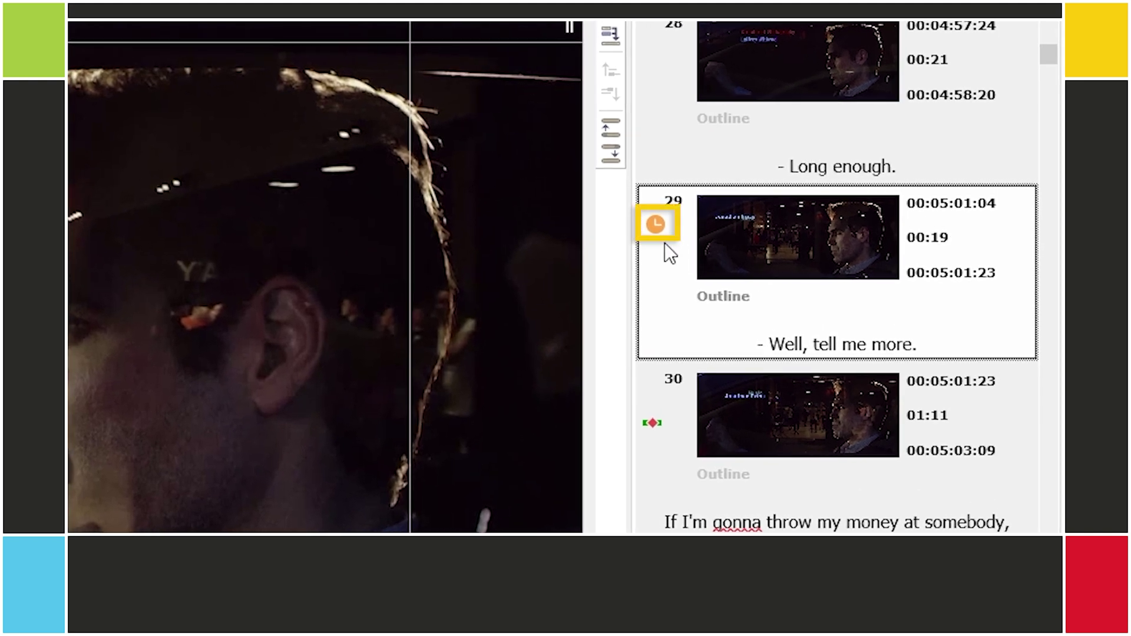
mouse_move(885, 171)
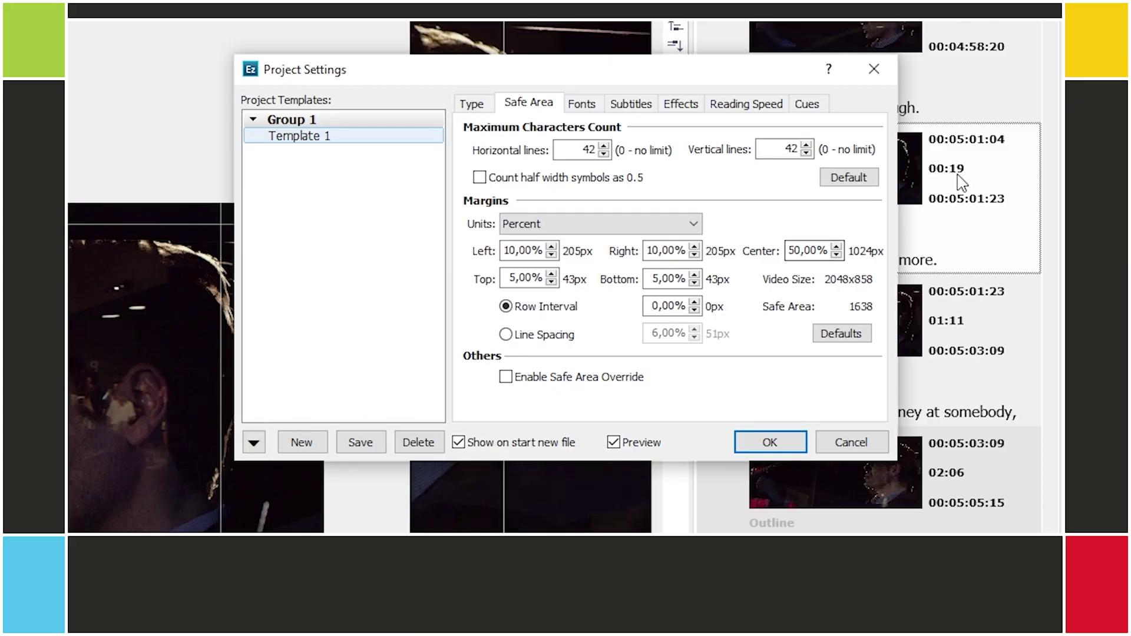
Step: Open EZTitles Help on the Safe Area topic
click(829, 73)
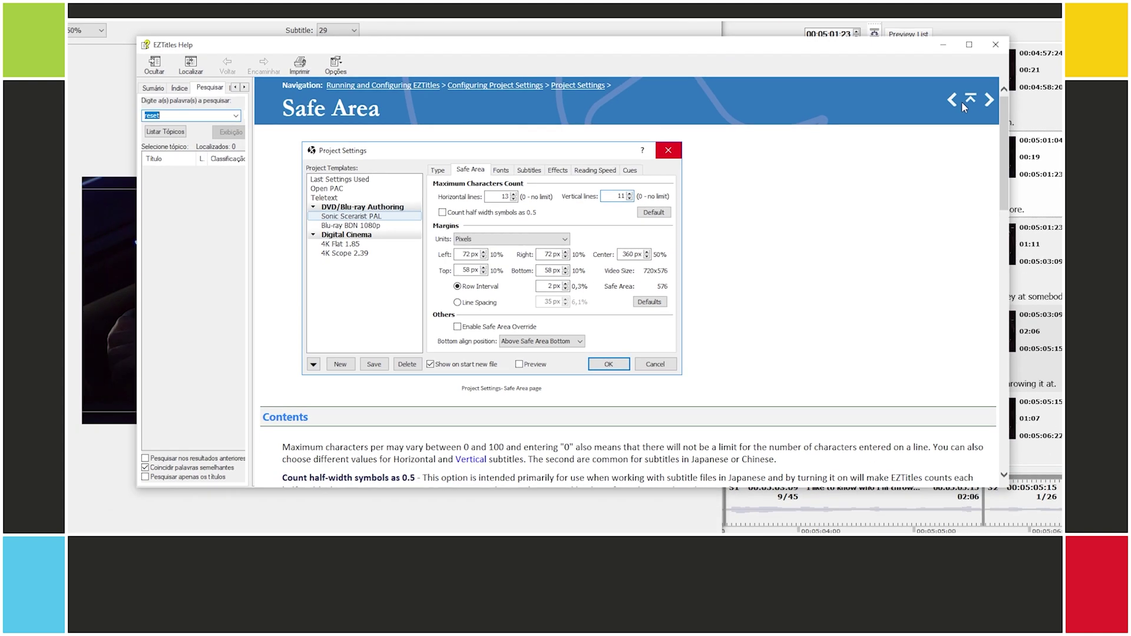